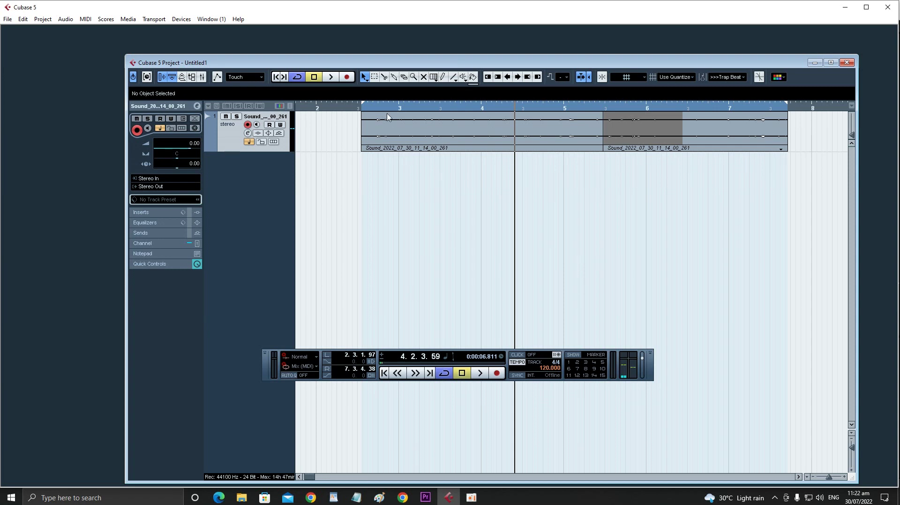
# - Play back the recorded audio from near the start of its first clip and stop playback
pyautogui.click(371, 109)
pyautogui.click(479, 373)
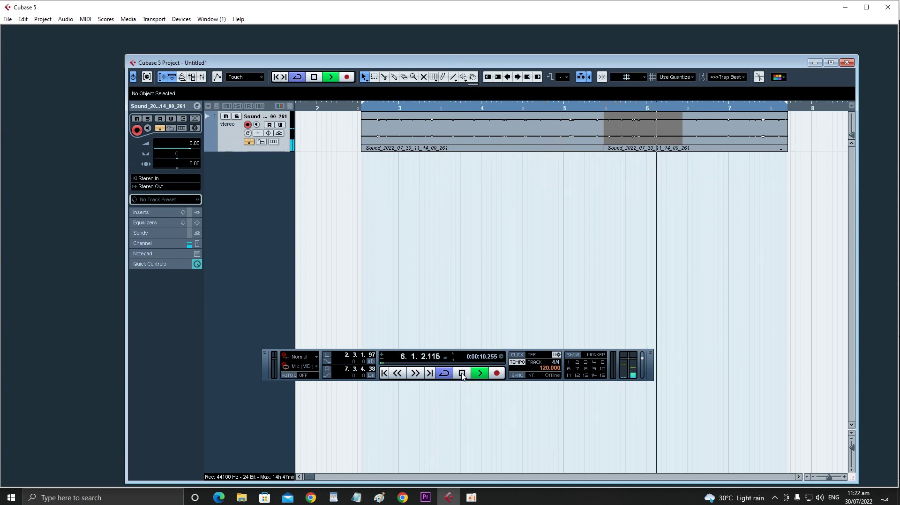
pyautogui.click(462, 373)
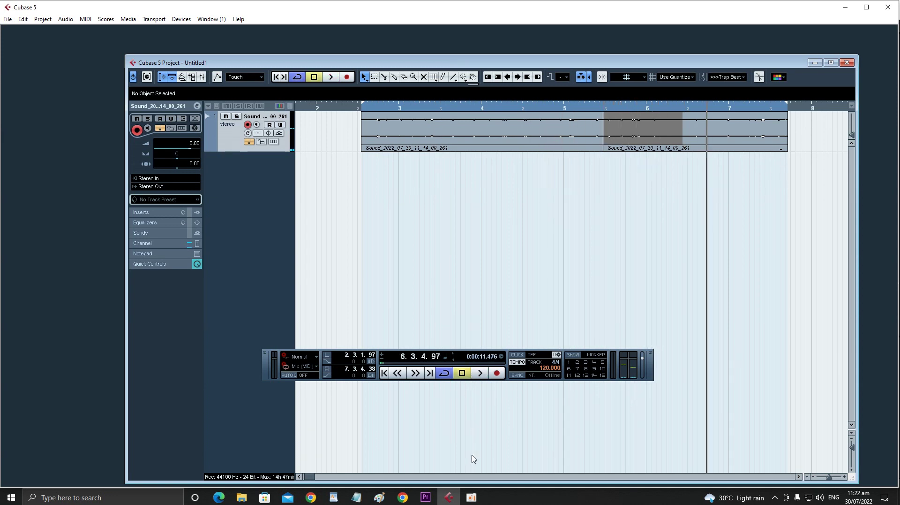
pyautogui.click(473, 498)
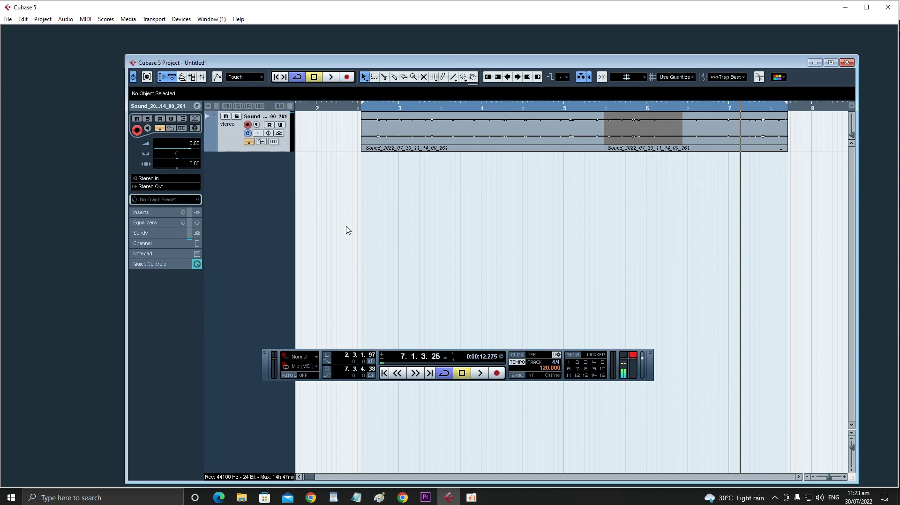
# - Open the audio track's channel settings and load Cubase DeNoiser in the first insert slot
pyautogui.click(248, 133)
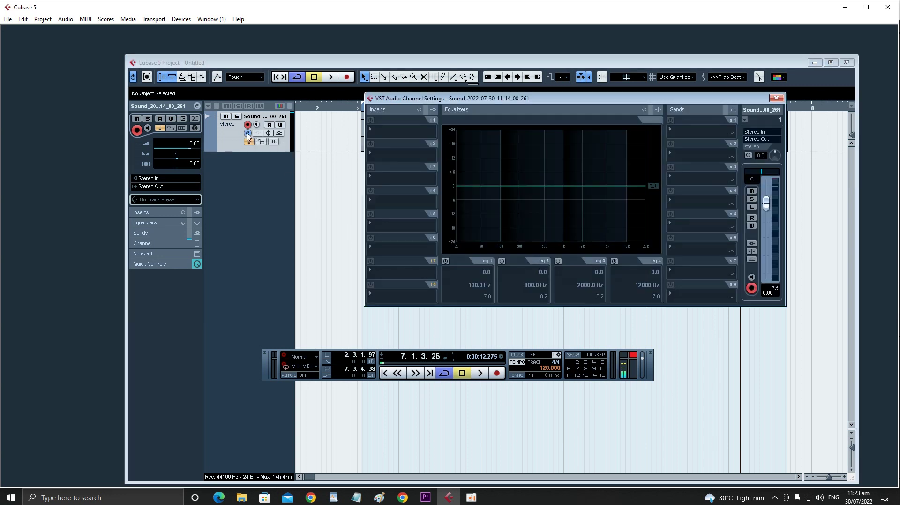
pyautogui.click(371, 134)
pyautogui.moveTo(396, 269)
pyautogui.moveTo(488, 333)
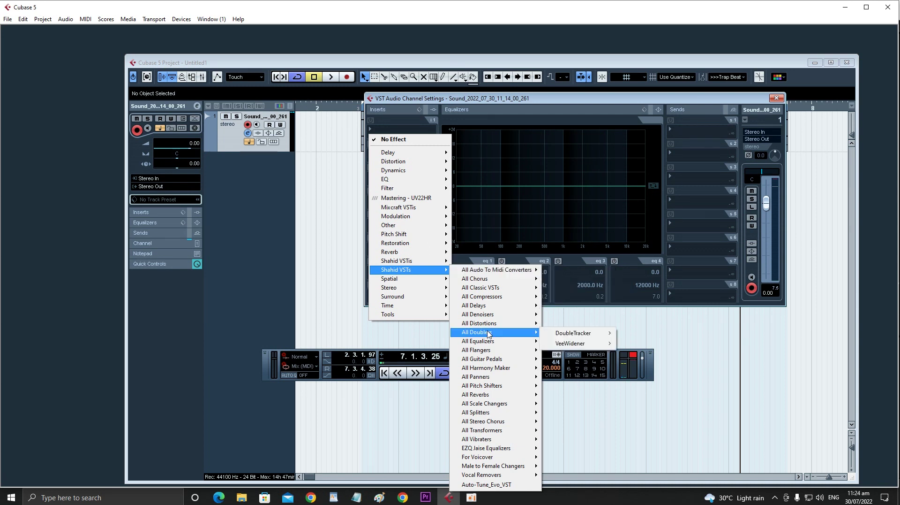
pyautogui.moveTo(490, 315)
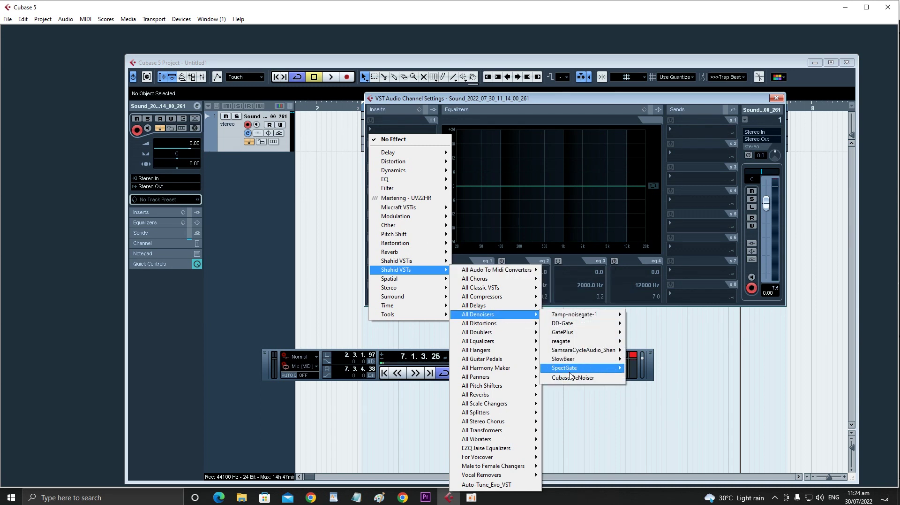
pyautogui.click(571, 378)
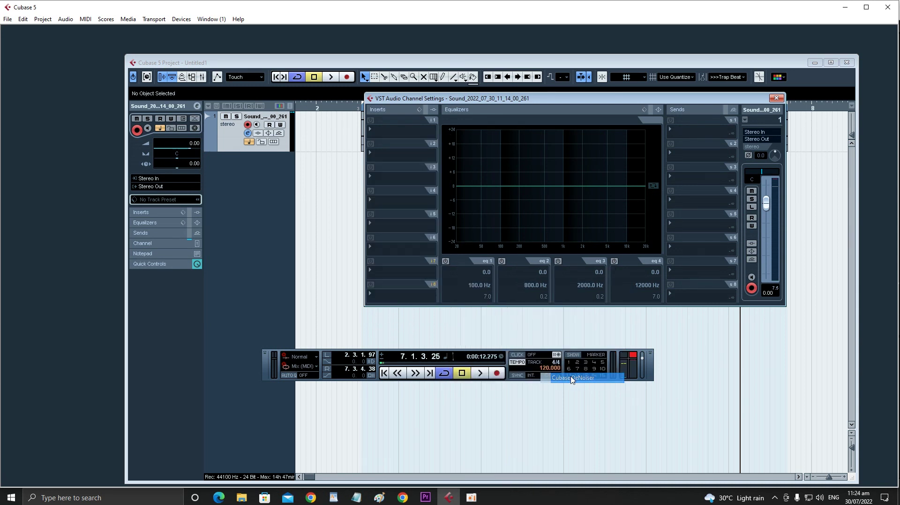
# - During playback, set the DeNoiser's Reduction to -20.0 dB, Ambience to -10.0 dB and Offset to 10.0 dB, and close the plug-in
pyautogui.click(481, 373)
pyautogui.moveTo(544, 249); pyautogui.dragTo(543, 310)
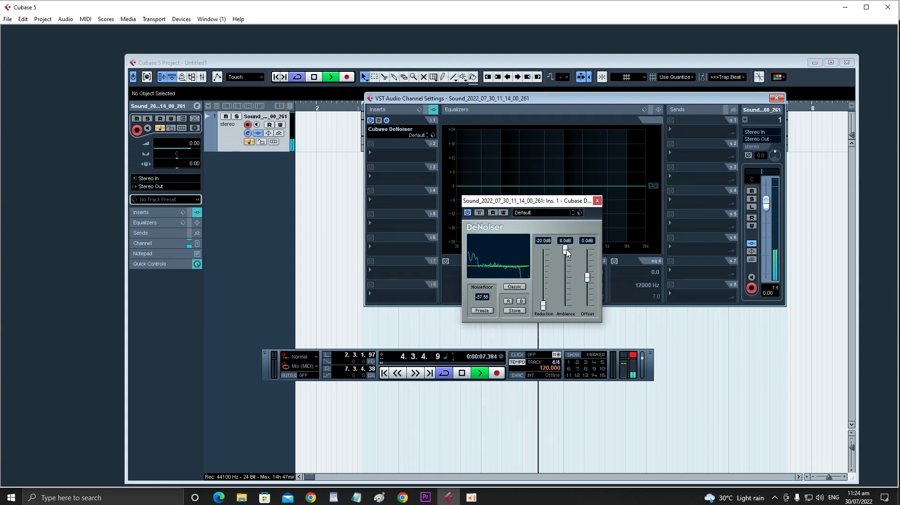
pyautogui.moveTo(566, 278); pyautogui.dragTo(566, 305)
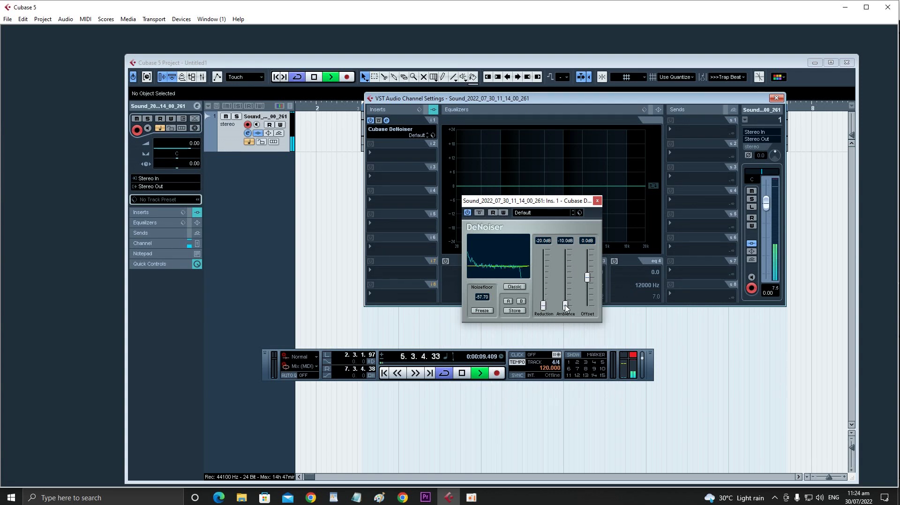
pyautogui.moveTo(587, 277); pyautogui.dragTo(590, 258)
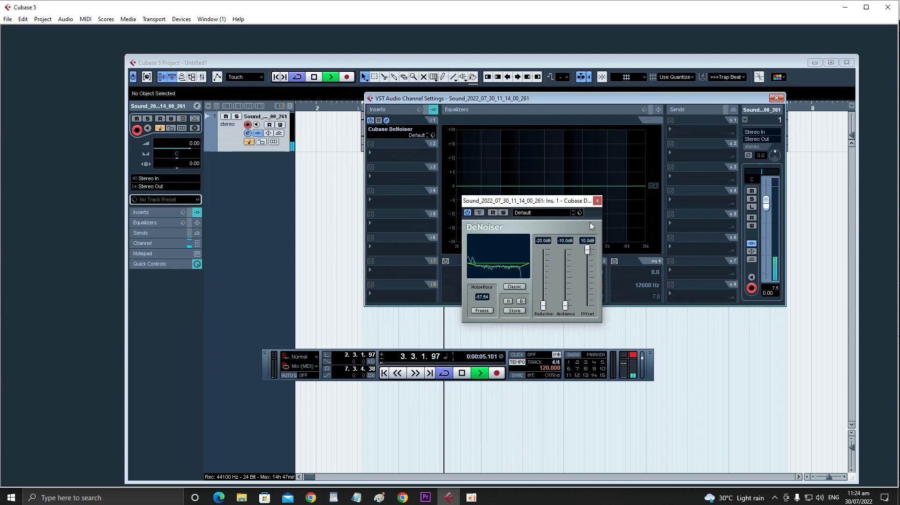
pyautogui.click(597, 200)
pyautogui.click(462, 374)
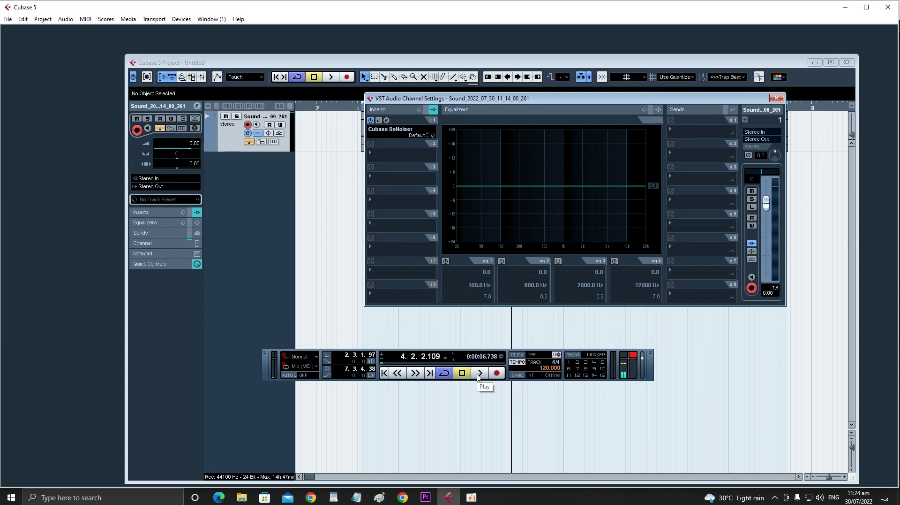
# - Play back the track with the DeNoiser active to check the noise reduction, and stop playback
pyautogui.click(479, 374)
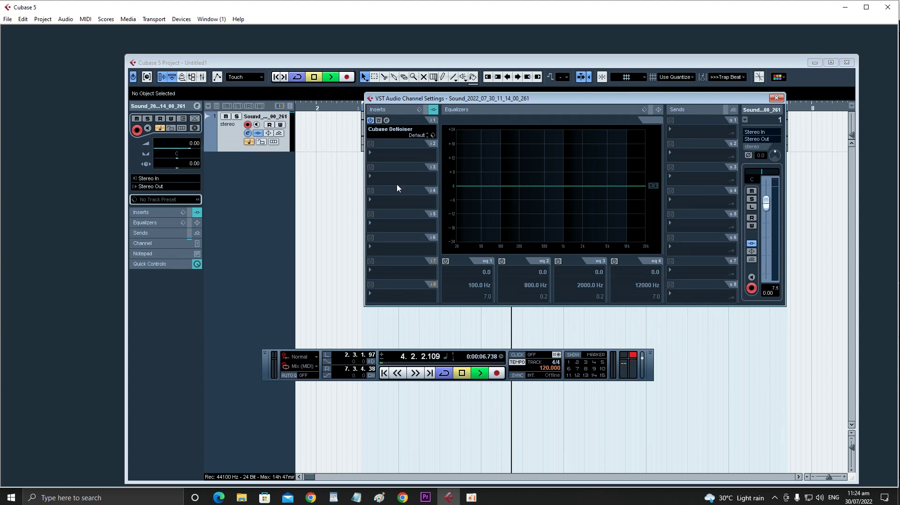
pyautogui.click(373, 156)
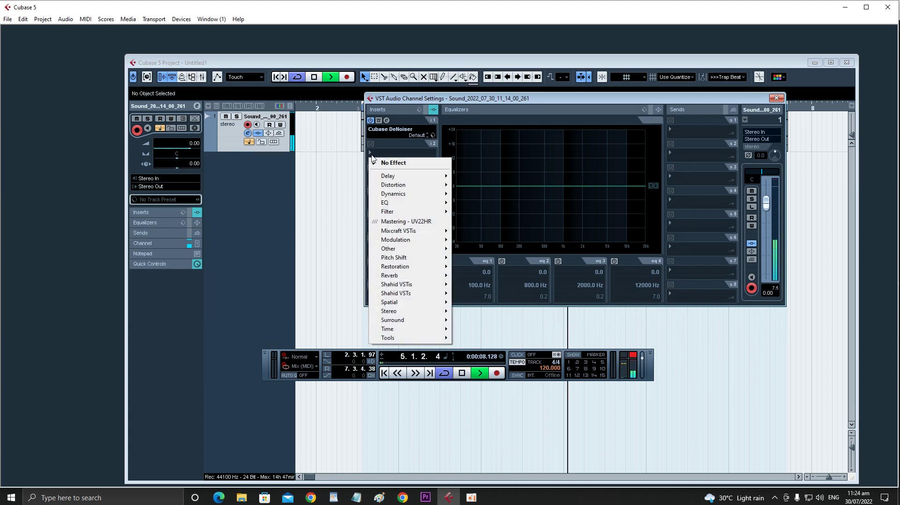
pyautogui.click(463, 376)
pyautogui.click(462, 373)
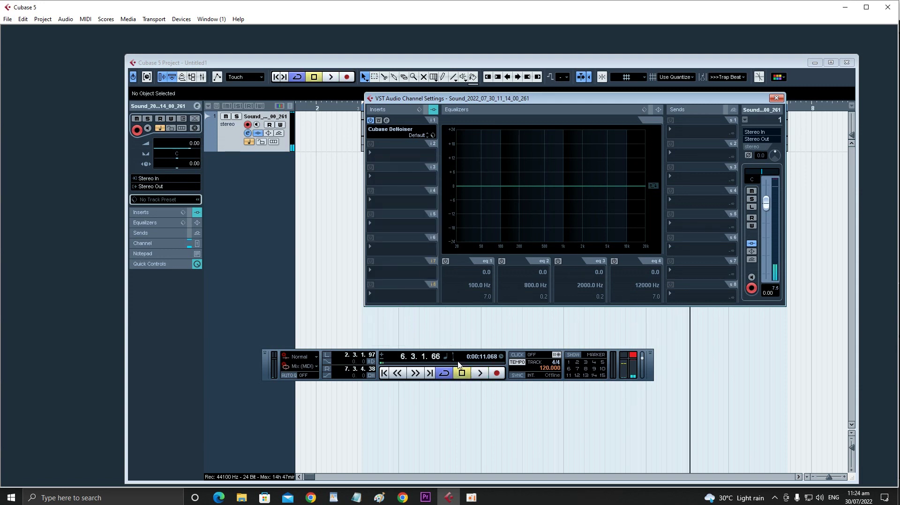
# - Load the MultibandCompressor in the second insert slot and move its window clear of the channel settings
pyautogui.click(373, 152)
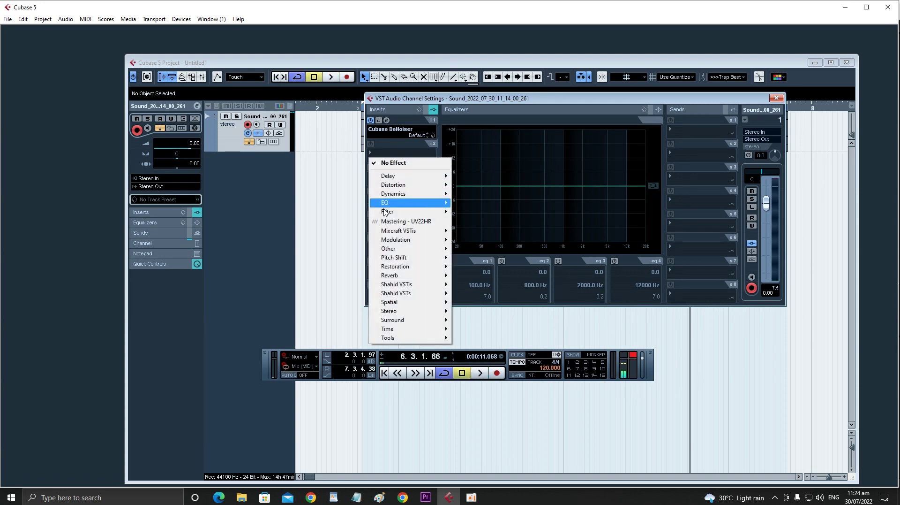
pyautogui.moveTo(394, 232)
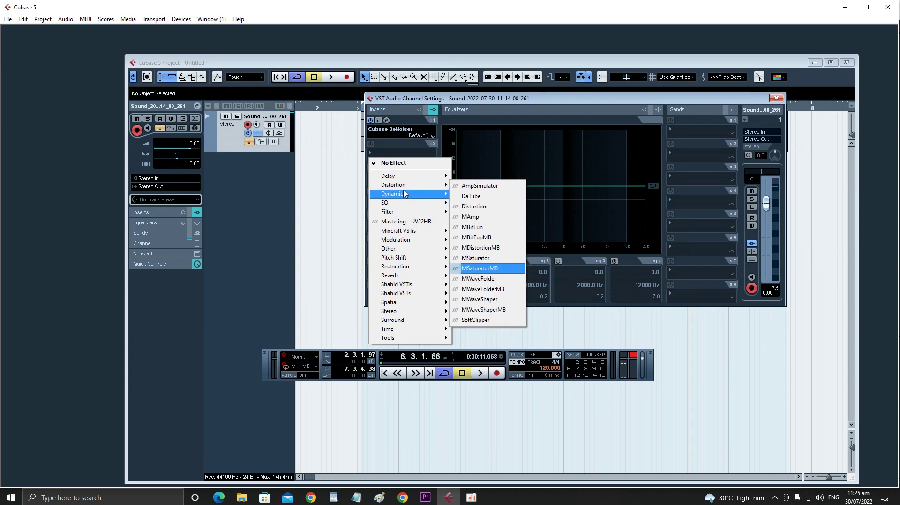
pyautogui.moveTo(405, 197)
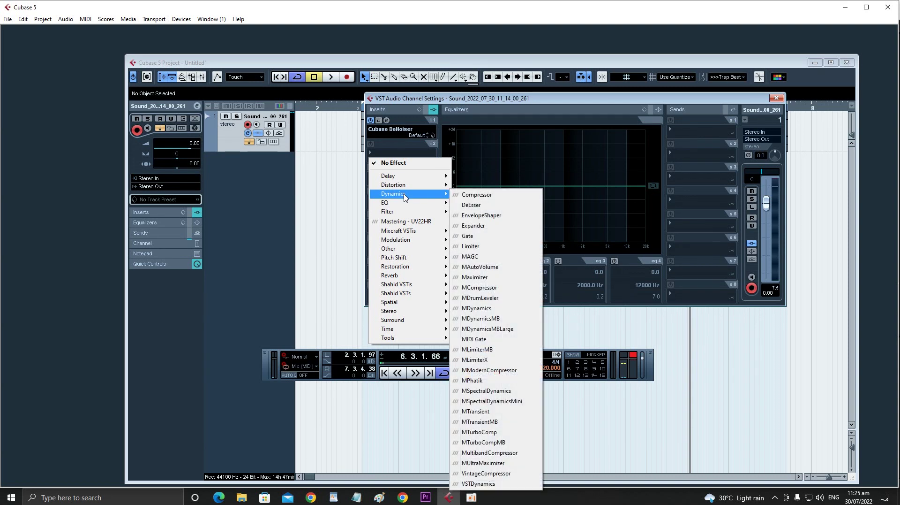
pyautogui.click(490, 452)
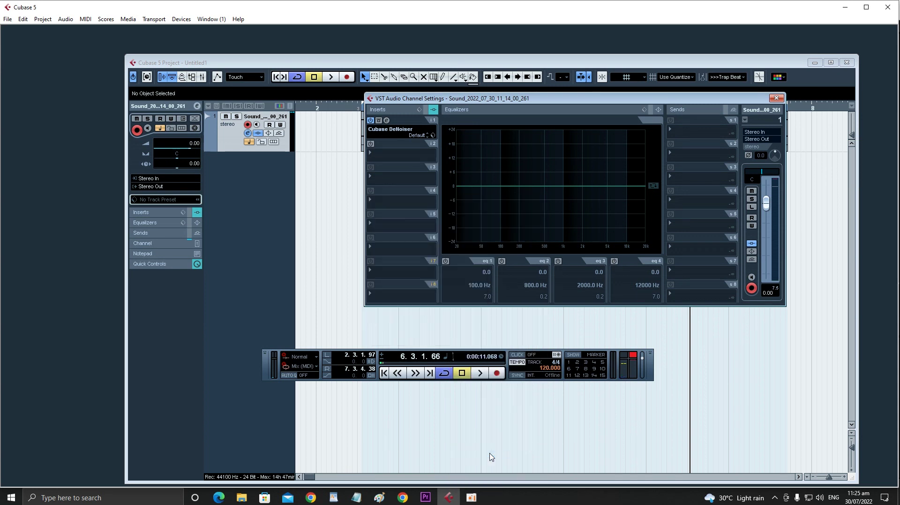
pyautogui.moveTo(432, 137); pyautogui.dragTo(377, 94)
# - Start playback and load the Toms preset in the MultibandCompressor
pyautogui.click(479, 373)
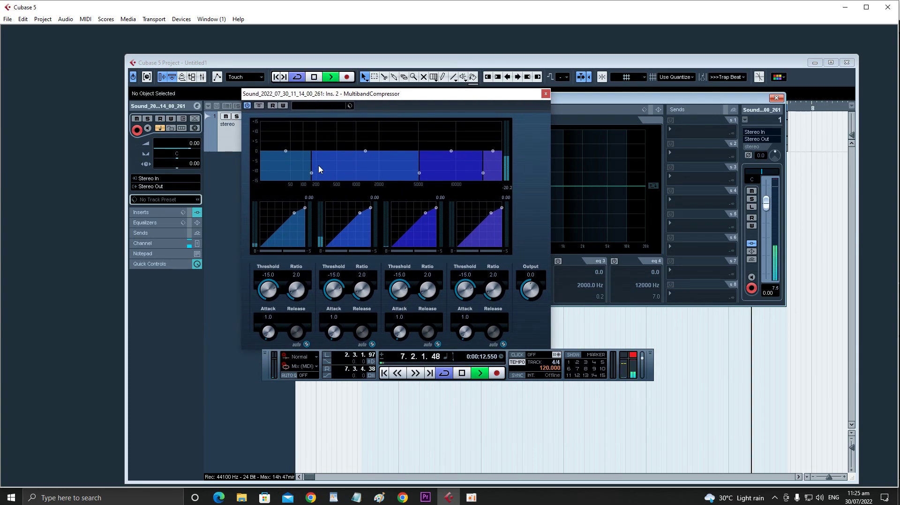
pyautogui.click(335, 108)
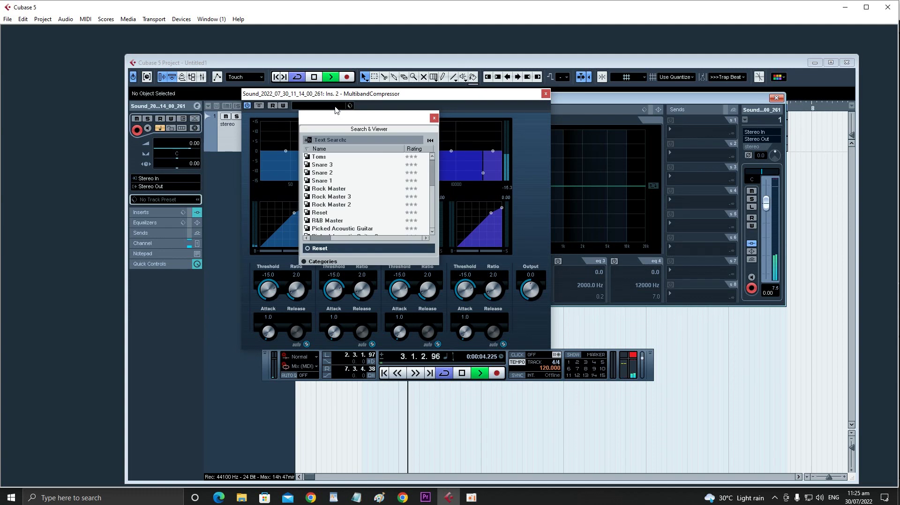
pyautogui.click(320, 159)
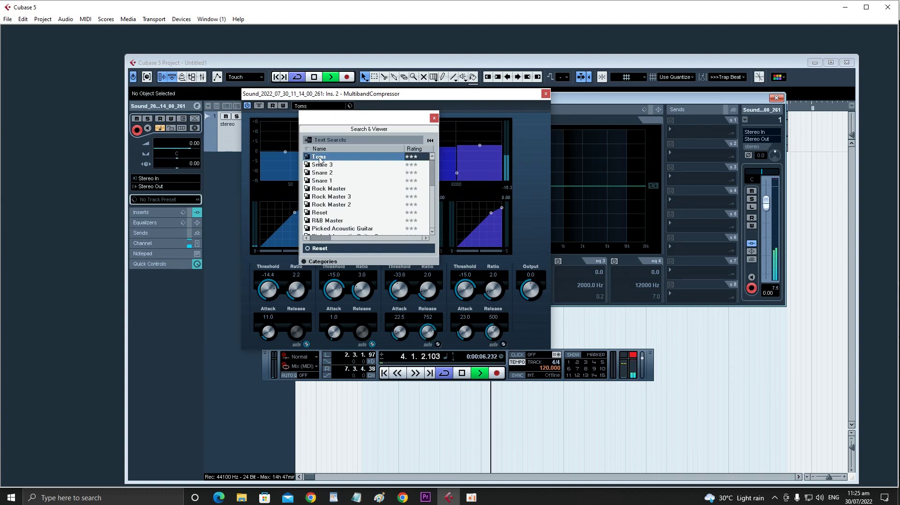
pyautogui.click(379, 106)
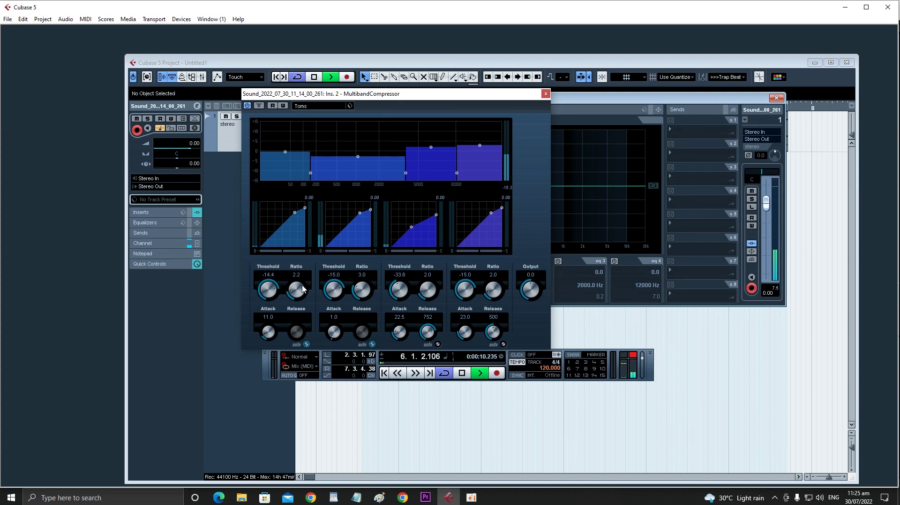
# - Set the first band's threshold to -16.8 and ratio to 4.2, and the second band's threshold to 0.0 and ratio to 4.4
pyautogui.moveTo(268, 289); pyautogui.dragTo(287, 362)
pyautogui.moveTo(265, 296); pyautogui.dragTo(275, 261)
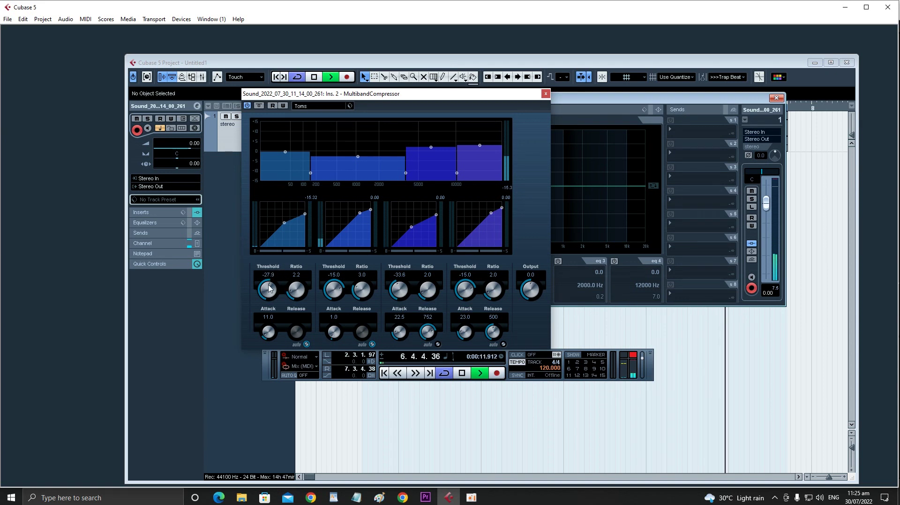
pyautogui.moveTo(294, 292); pyautogui.dragTo(310, 277)
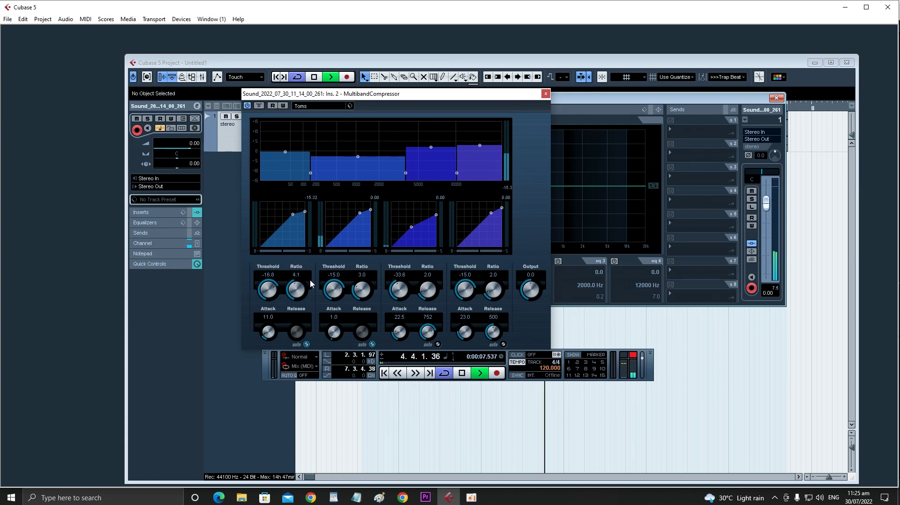
pyautogui.moveTo(335, 284); pyautogui.dragTo(331, 252)
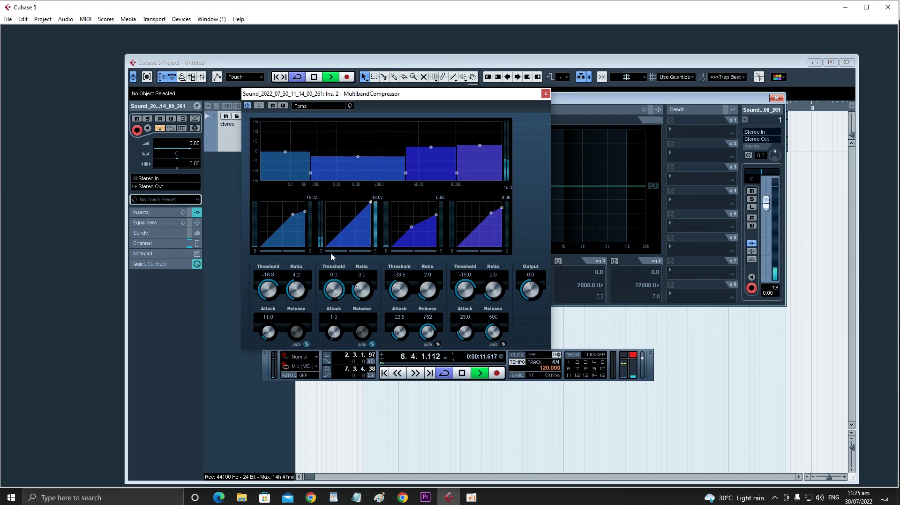
pyautogui.moveTo(360, 298); pyautogui.dragTo(404, 330)
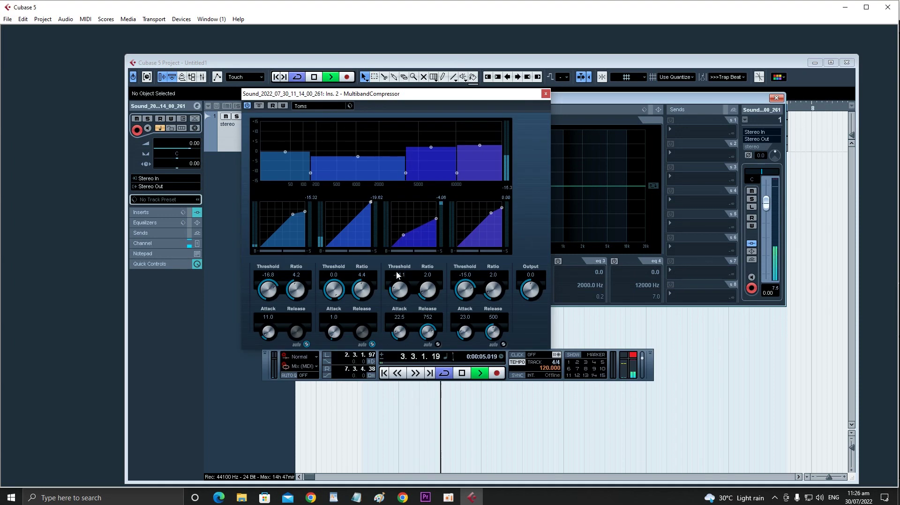
# - Set the third band's threshold to -27.6 and ratio to 4.0, and the fourth band's threshold to -30.9 and ratio to 4.2
pyautogui.moveTo(398, 269); pyautogui.dragTo(403, 251)
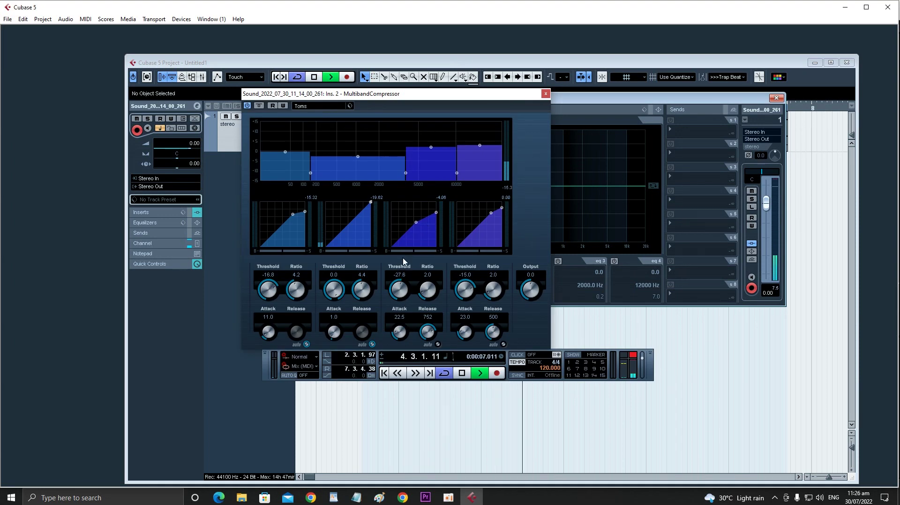
pyautogui.moveTo(427, 291); pyautogui.dragTo(432, 264)
pyautogui.moveTo(466, 289); pyautogui.dragTo(466, 315)
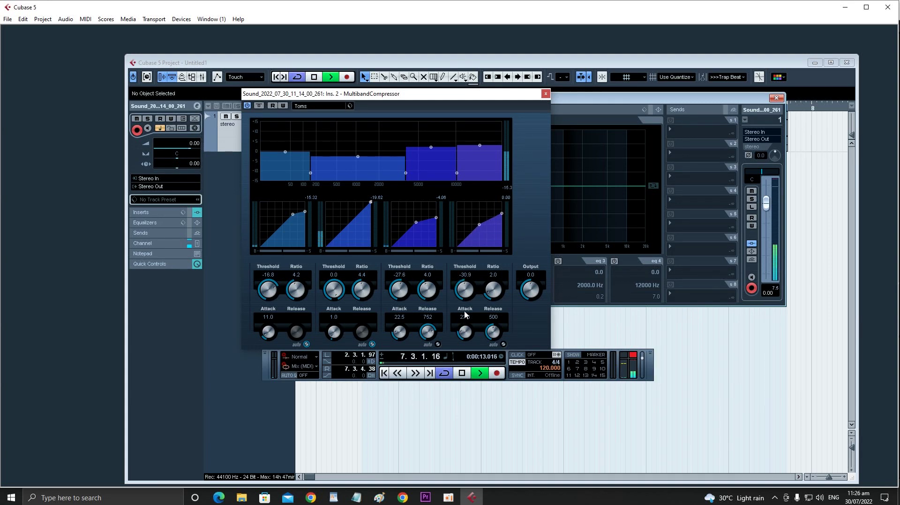
pyautogui.moveTo(502, 214)
pyautogui.mouseDown()
pyautogui.moveTo(502, 226)
pyautogui.moveTo(503, 219)
pyautogui.mouseUp()
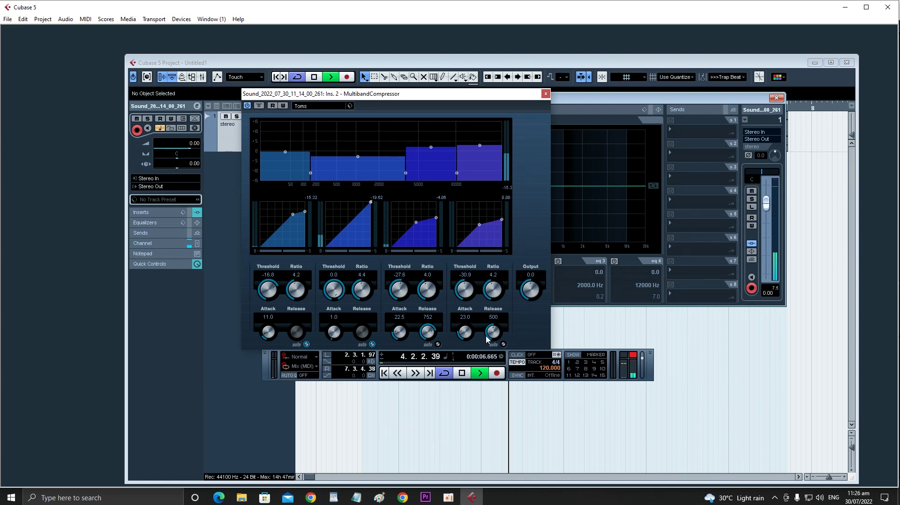
# - Set the fourth band's attack to 50.5 and release to 515, and the third band's attack to 13.0 and release to 485
pyautogui.moveTo(492, 322); pyautogui.dragTo(399, 409)
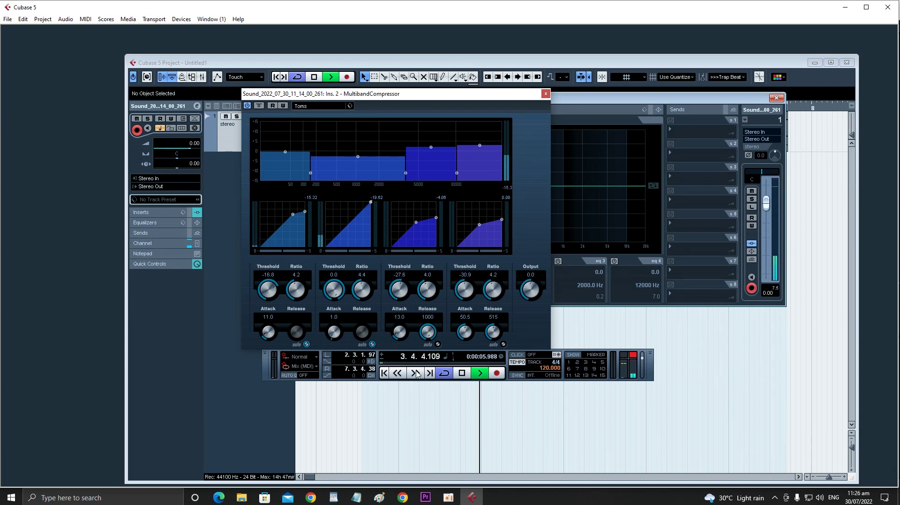
pyautogui.moveTo(427, 331)
pyautogui.mouseDown()
pyautogui.moveTo(424, 425)
pyautogui.moveTo(418, 333)
pyautogui.mouseUp()
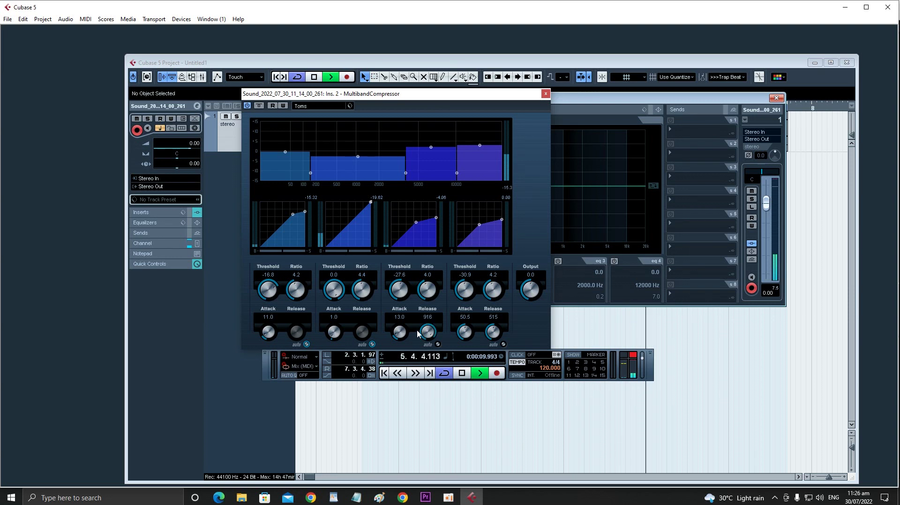
pyautogui.hotkey('alt', 'Tab')
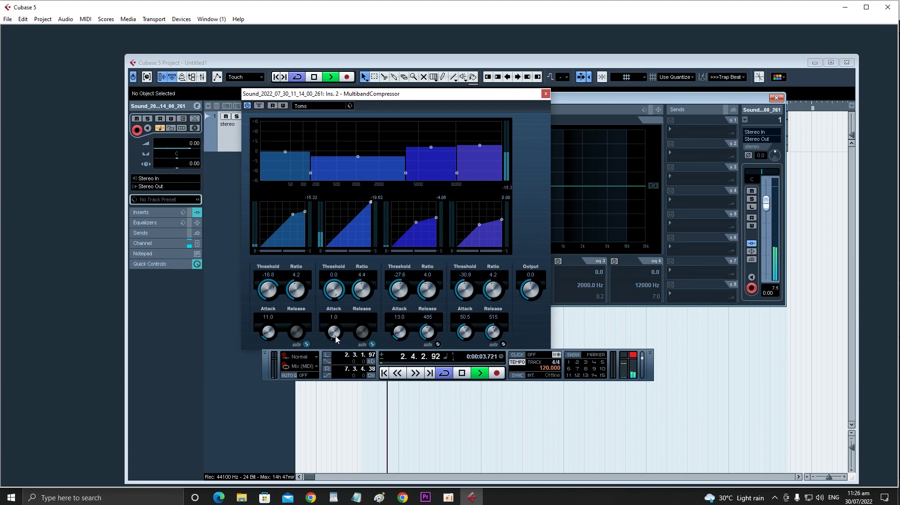
# - Set the attack to 47.5 on the second band and 48.5 on the first band
pyautogui.moveTo(337, 303)
pyautogui.mouseDown()
pyautogui.moveTo(348, 244)
pyautogui.moveTo(350, 352)
pyautogui.moveTo(352, 313)
pyautogui.mouseUp()
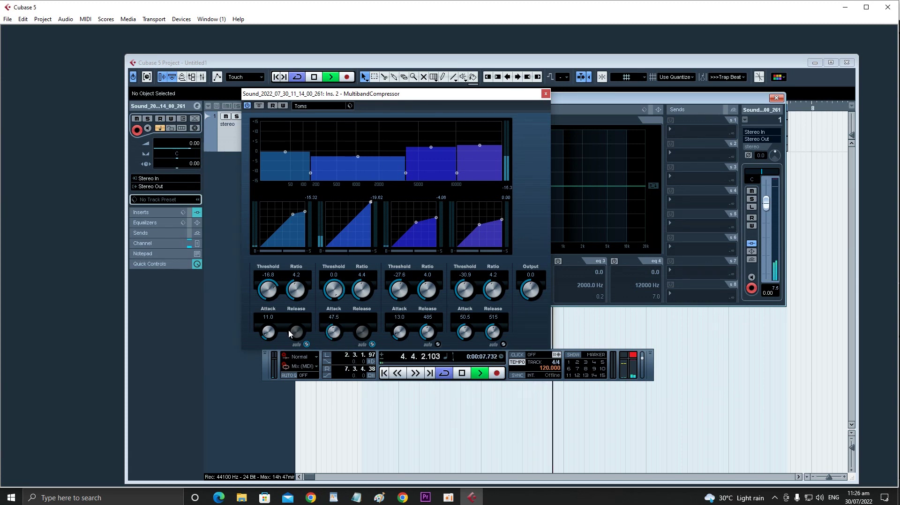
pyautogui.moveTo(270, 334); pyautogui.dragTo(279, 285)
pyautogui.moveTo(287, 251); pyautogui.dragTo(284, 311)
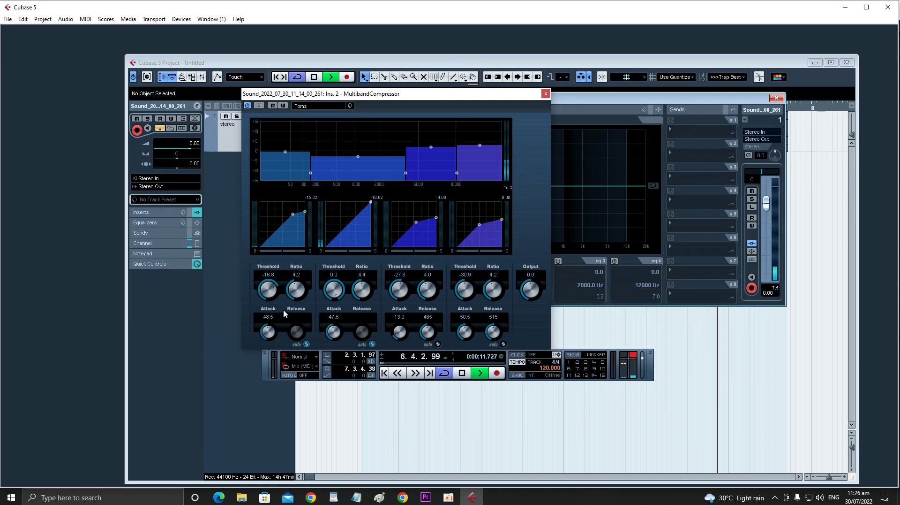
# - Set output to 1.2 and retune threshold/ratio: fourth band -30.0/4.6, third band -29.7/4.3, second band -57.9/4.6
pyautogui.moveTo(530, 290); pyautogui.dragTo(411, 257)
pyautogui.moveTo(409, 293); pyautogui.dragTo(369, 292)
pyautogui.moveTo(372, 325); pyautogui.dragTo(351, 380)
pyautogui.moveTo(330, 299)
pyautogui.mouseDown()
pyautogui.moveTo(337, 307)
pyautogui.moveTo(336, 297)
pyautogui.mouseUp()
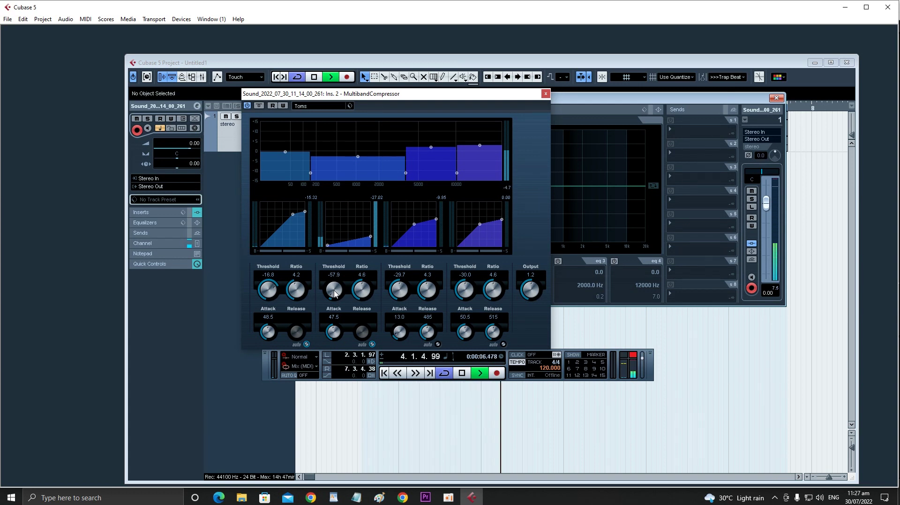
# - Retune the second band during playback, setting its threshold to -47.4 and its ratio to 2.0, and stop playback
pyautogui.moveTo(334, 293); pyautogui.dragTo(334, 288)
pyautogui.scroll(4, 331, 292)
pyautogui.scroll(-9, 331, 292)
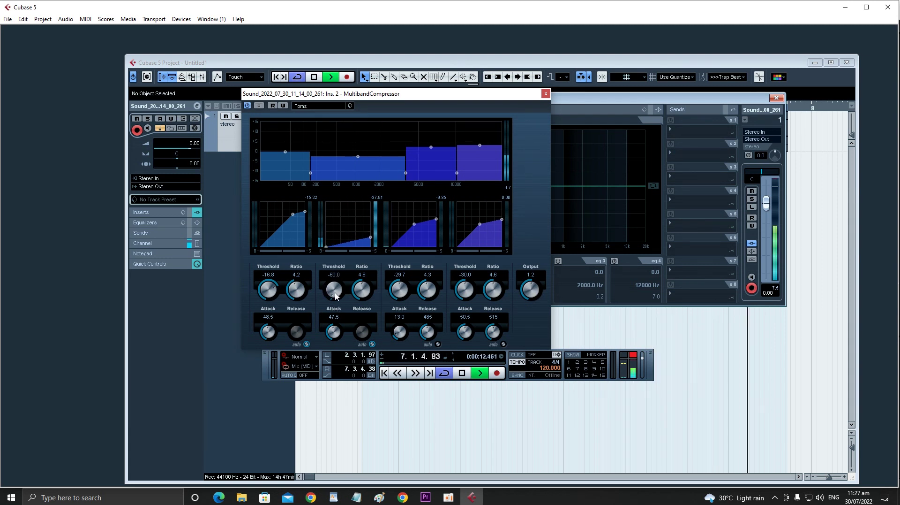
pyautogui.scroll(2, 335, 294)
pyautogui.scroll(6, 334, 291)
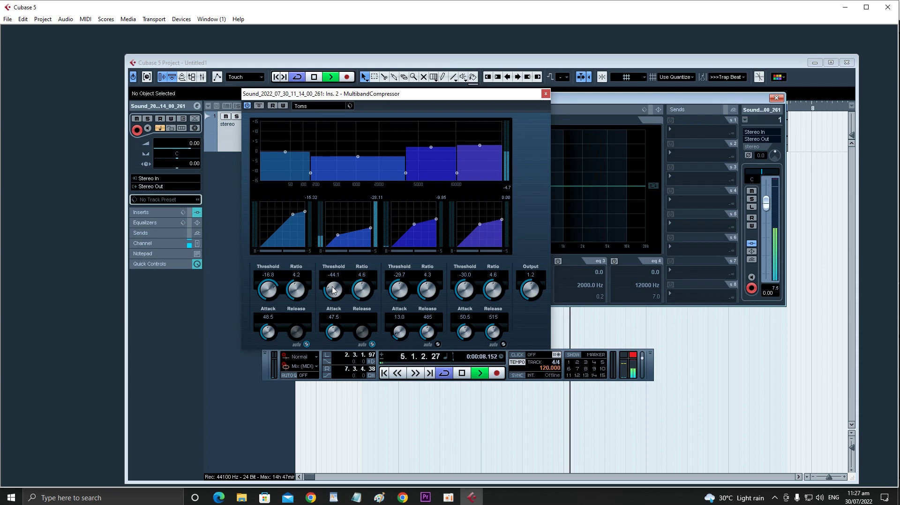
pyautogui.scroll(7, 334, 289)
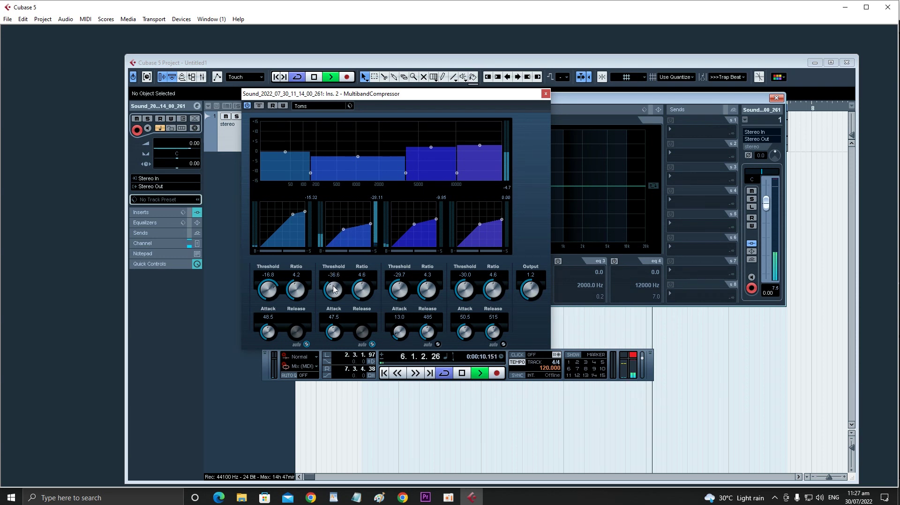
pyautogui.moveTo(334, 289); pyautogui.dragTo(332, 300)
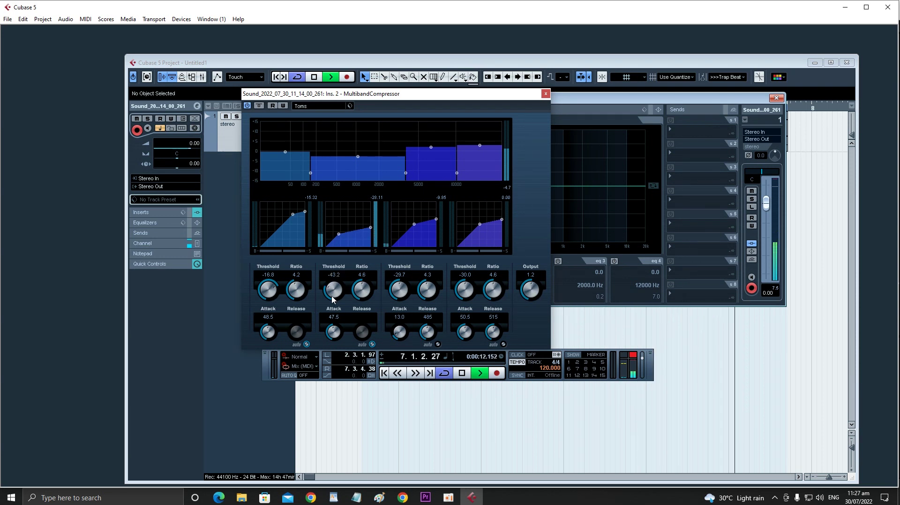
pyautogui.moveTo(332, 290); pyautogui.dragTo(362, 300)
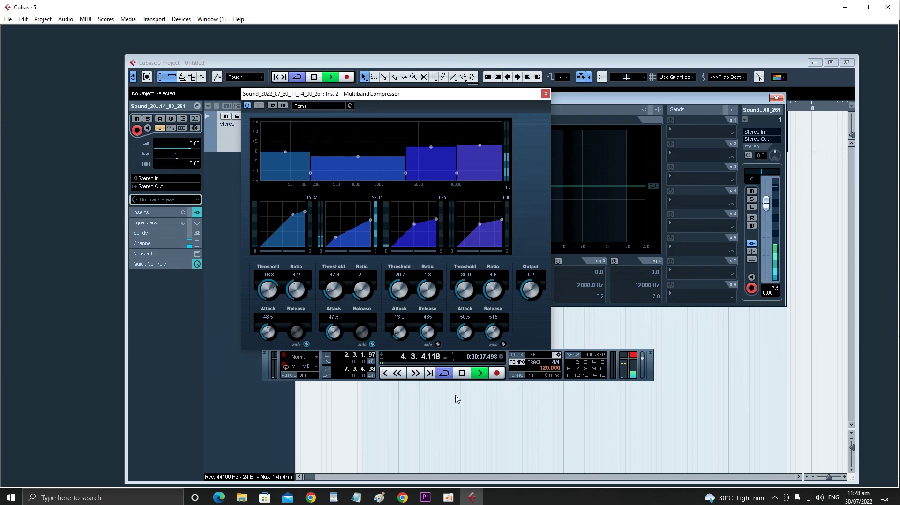
pyautogui.click(463, 375)
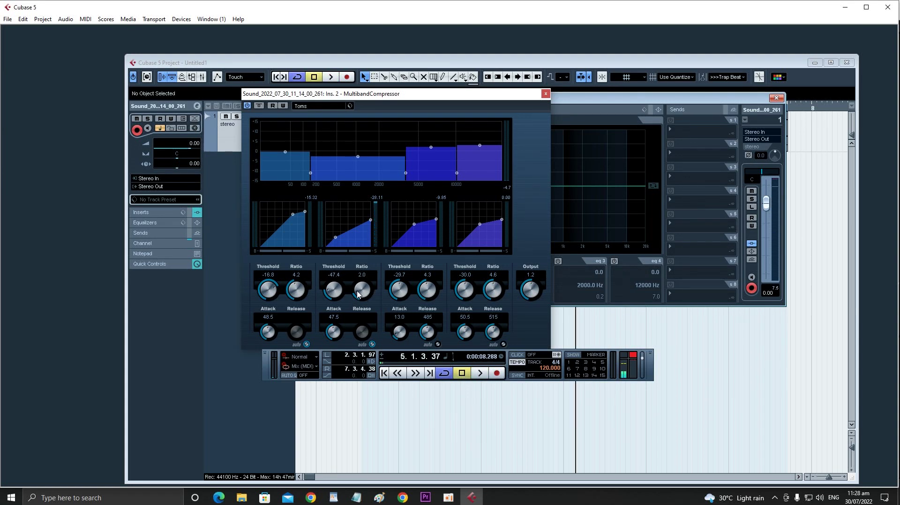
# - Play the track with the MultibandCompressor active, bypassed and active again to compare the sound, and stop playback
pyautogui.click(479, 373)
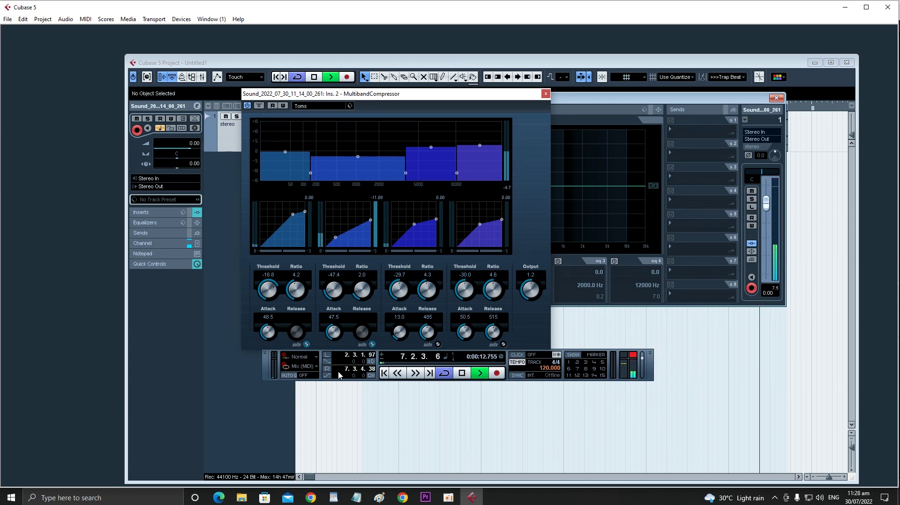
pyautogui.click(462, 373)
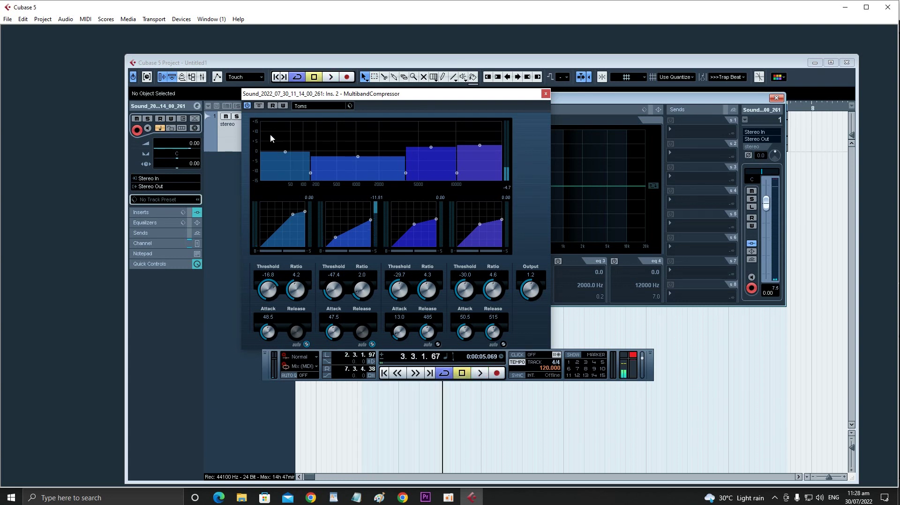
pyautogui.click(248, 106)
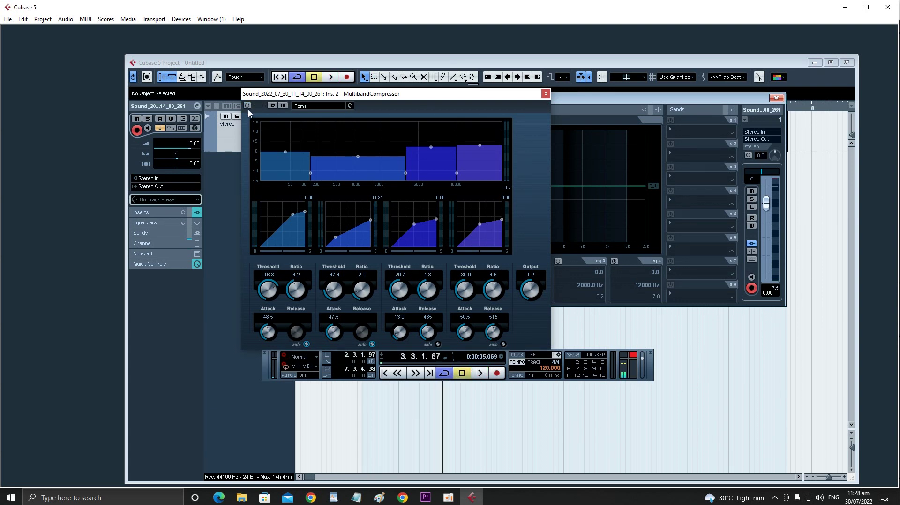
pyautogui.click(480, 373)
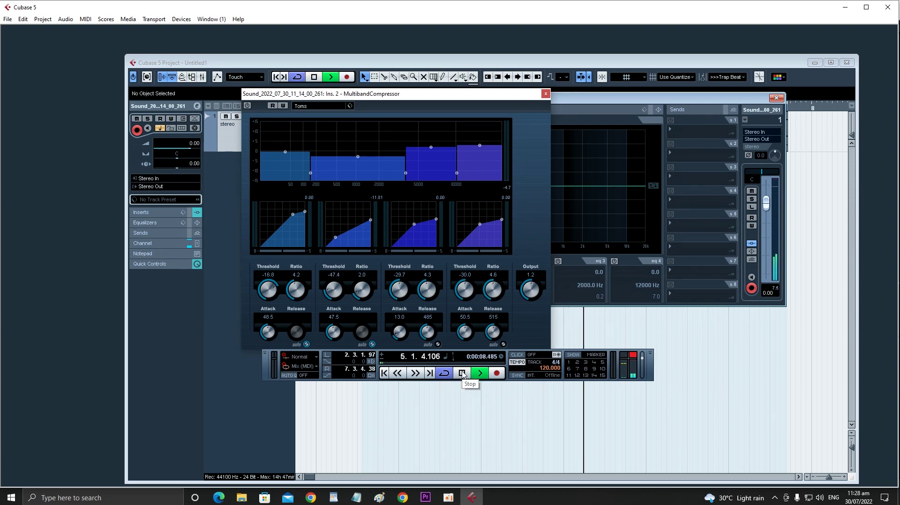
pyautogui.click(462, 373)
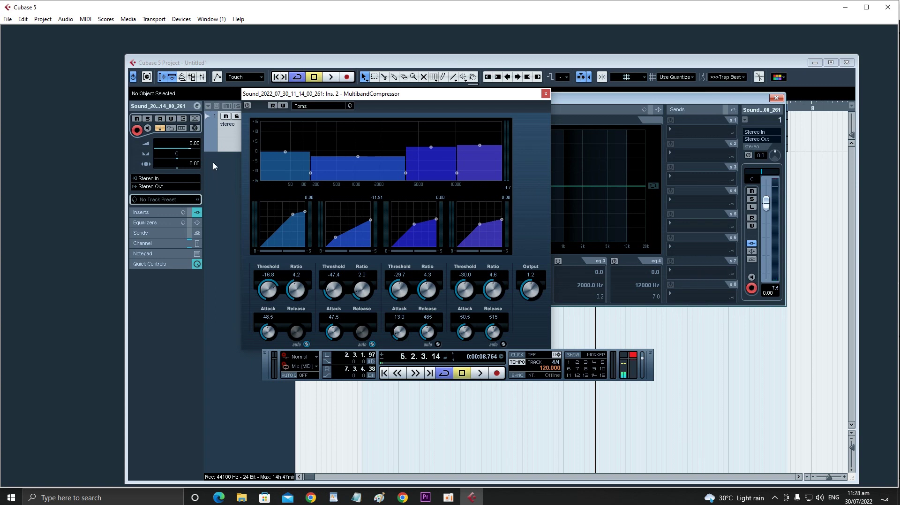
pyautogui.click(246, 106)
pyautogui.click(480, 375)
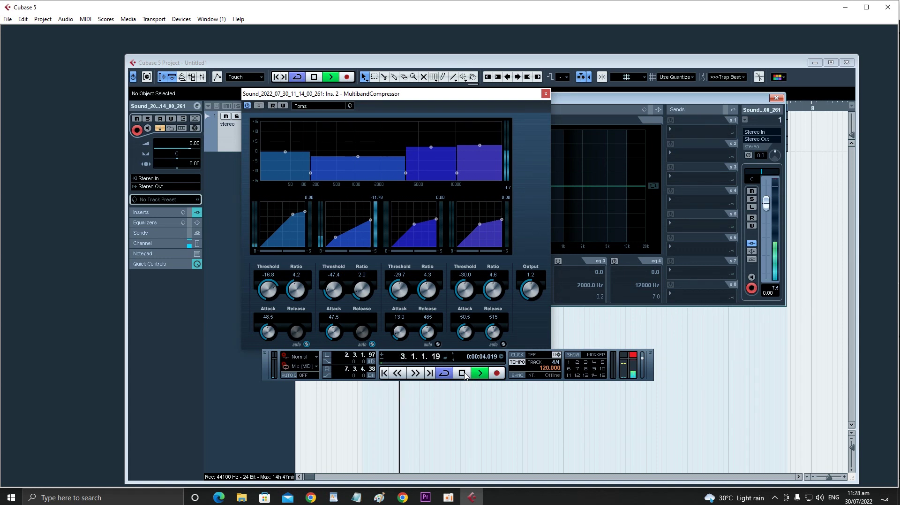
pyautogui.click(462, 373)
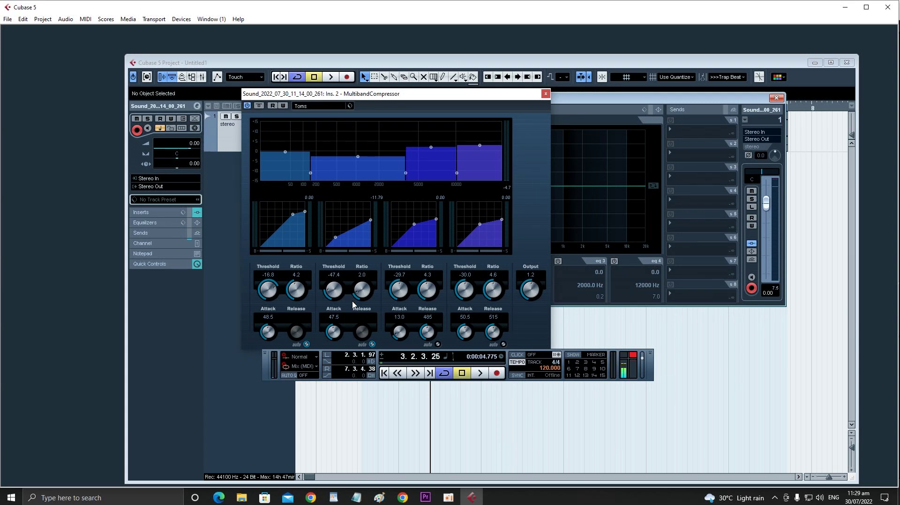
# - With the track playing, set the second band's threshold to -60.0 and ratio to 1.0, and the output to 6.0
pyautogui.click(480, 377)
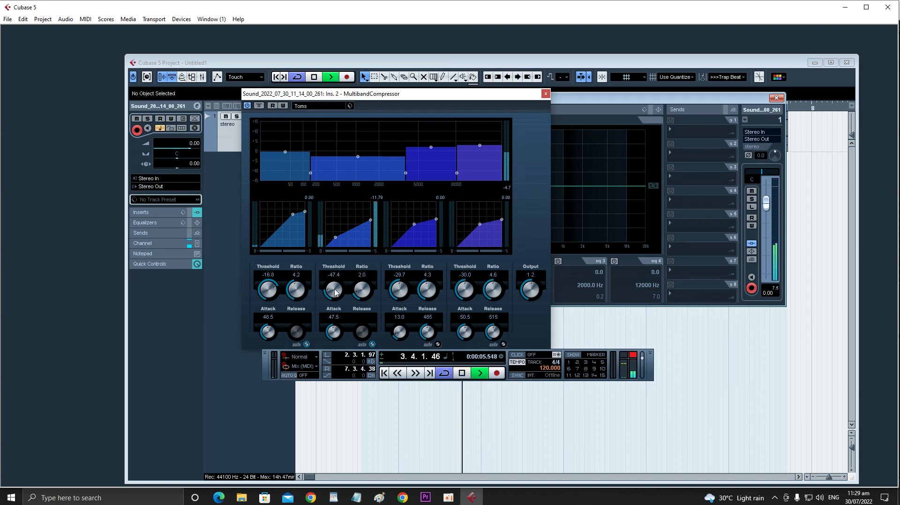
pyautogui.moveTo(334, 290); pyautogui.dragTo(332, 316)
pyautogui.moveTo(371, 224); pyautogui.dragTo(370, 242)
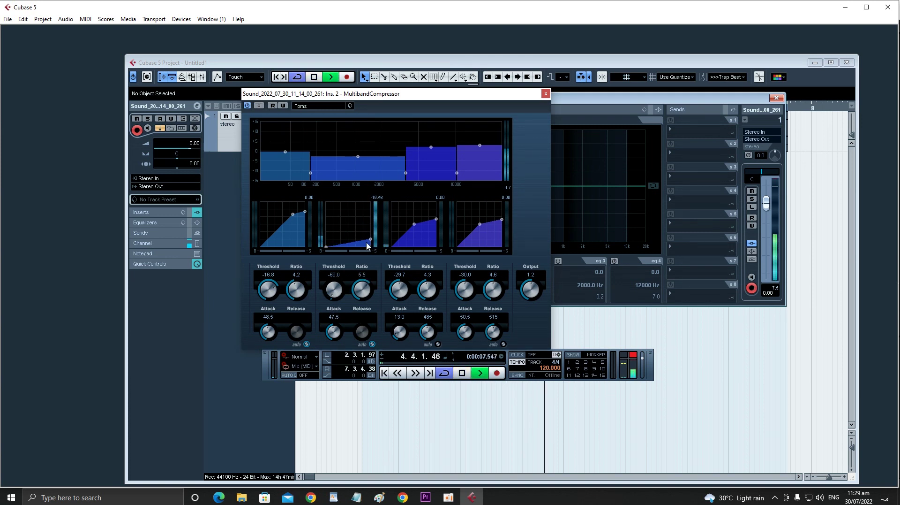
pyautogui.moveTo(361, 290); pyautogui.dragTo(360, 384)
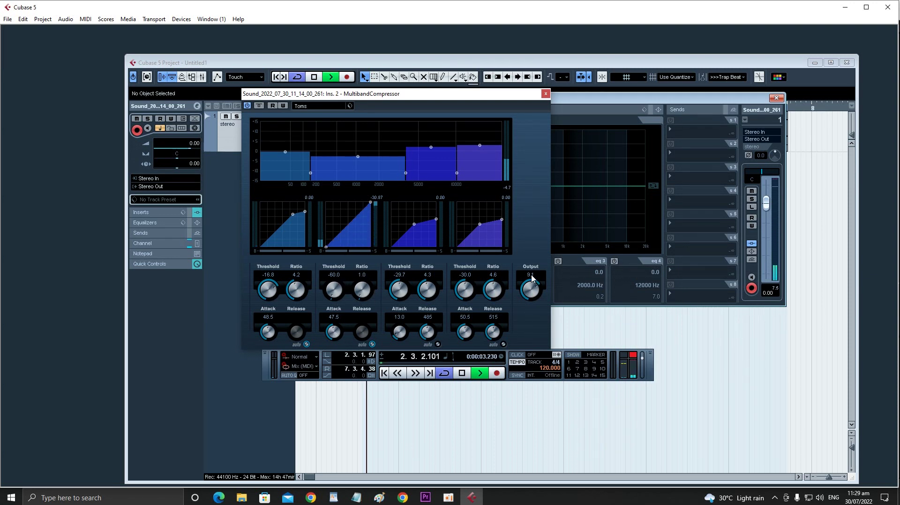
pyautogui.moveTo(533, 277); pyautogui.dragTo(531, 285)
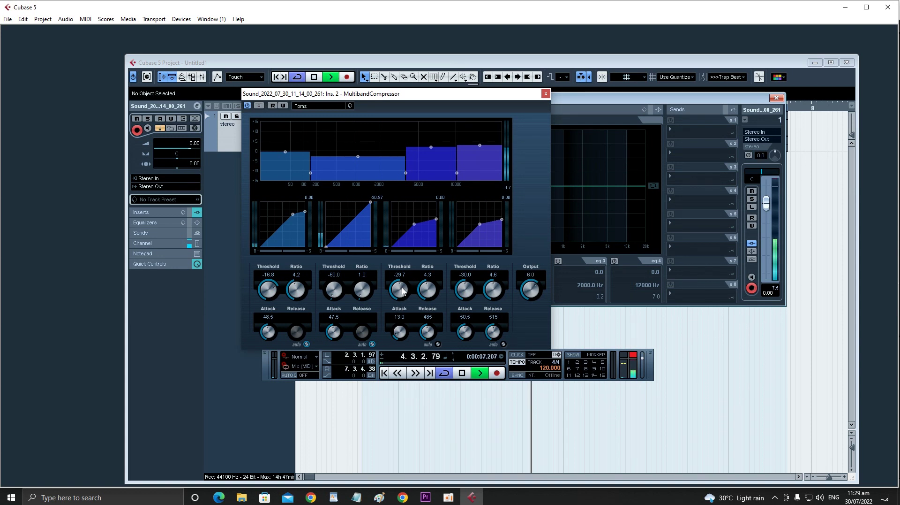
# - Set the third band to threshold -20.7, ratio 4.7, attack 33.5, release 530, the fourth to threshold -29.7, ratio 4.7, and the second band's attack to 57.4
pyautogui.moveTo(400, 296); pyautogui.dragTo(492, 282)
pyautogui.moveTo(401, 331); pyautogui.dragTo(427, 330)
pyautogui.moveTo(335, 332); pyautogui.dragTo(459, 375)
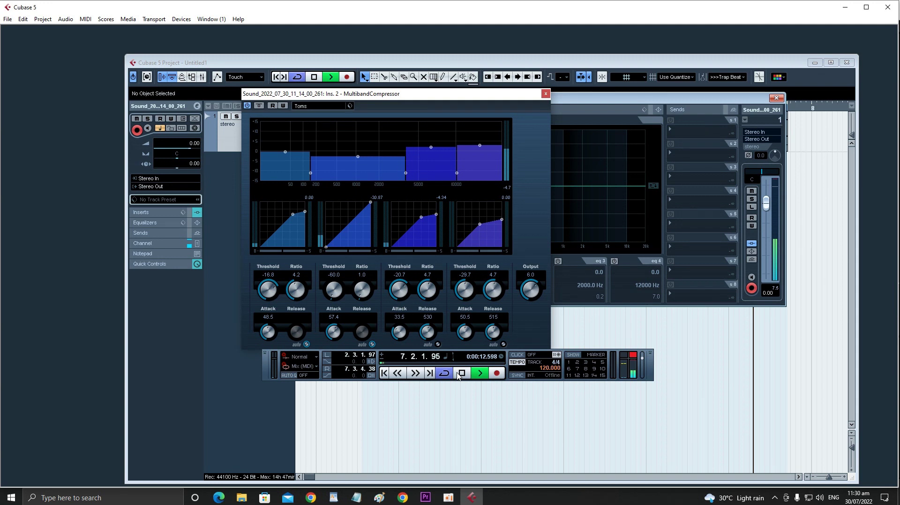